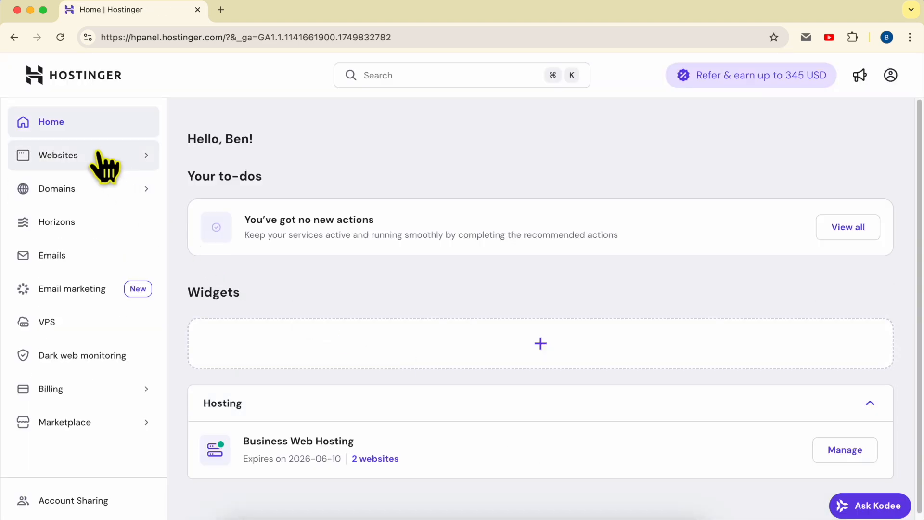
Start adding a new WordPress website to the Business Web Hosting plan from the websites list.
left_click(99, 155)
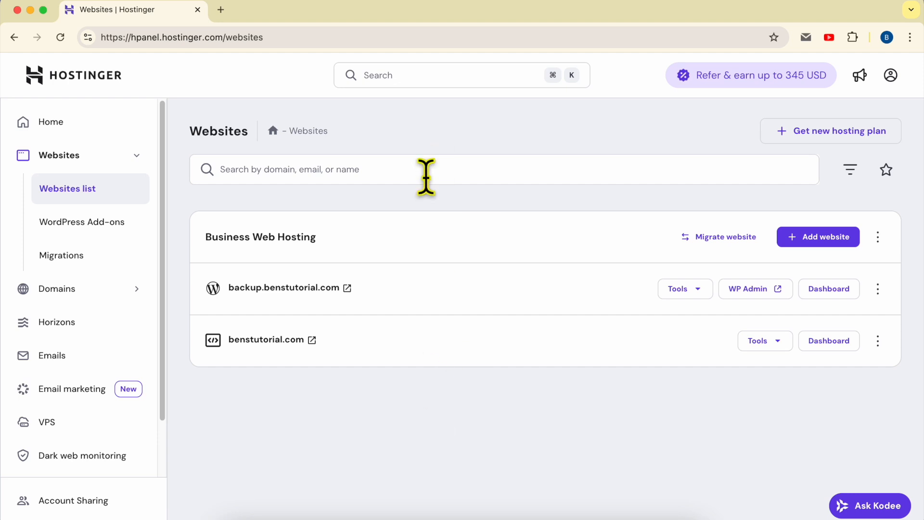
left_click(841, 237)
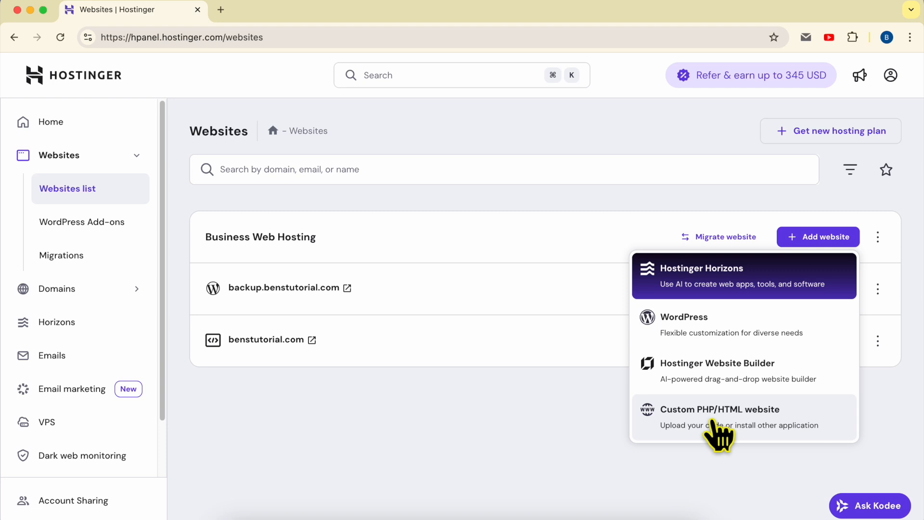
left_click(754, 325)
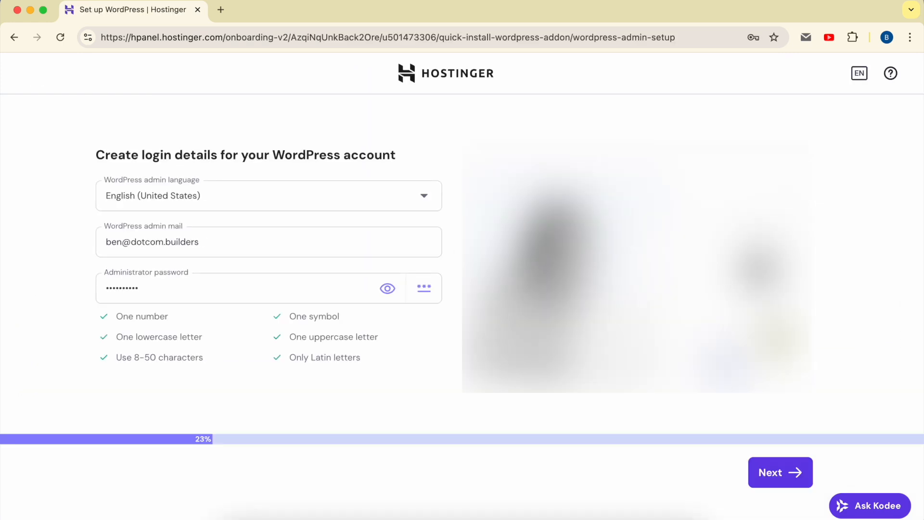
Accept the prefilled WordPress login details with English (United States) as admin language, and choose to create a blank site.
left_click(221, 195)
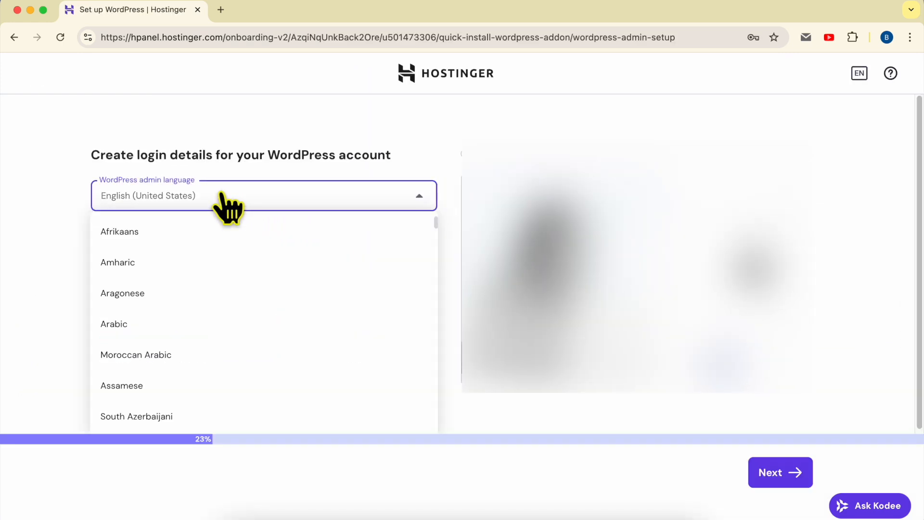
scroll(243, 269, "down", 20)
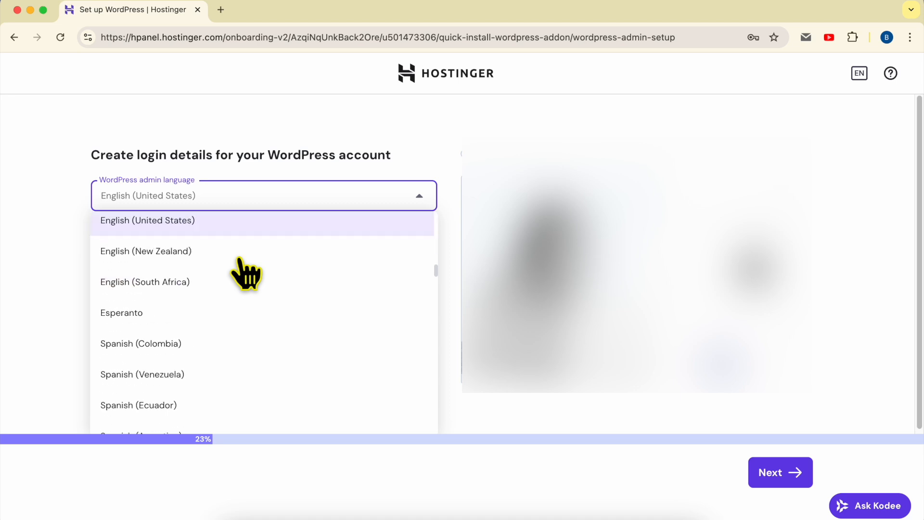
left_click(29, 222)
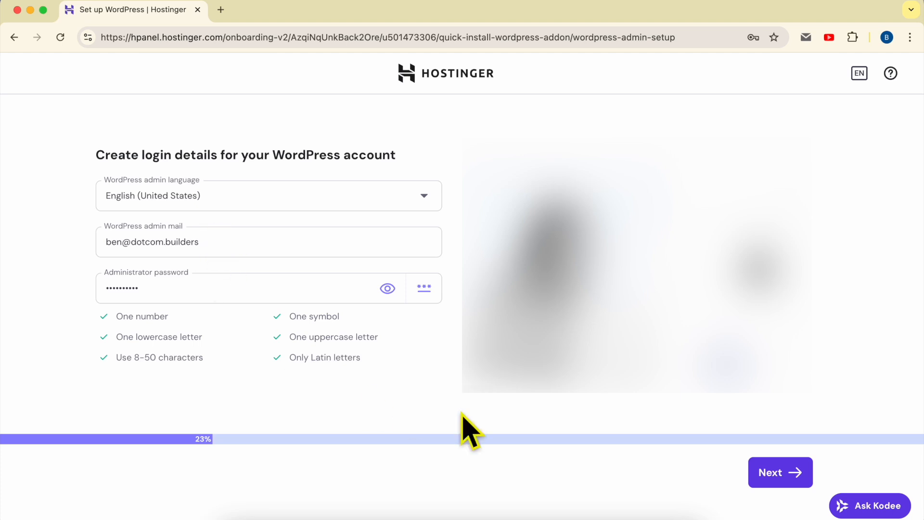
left_click(777, 474)
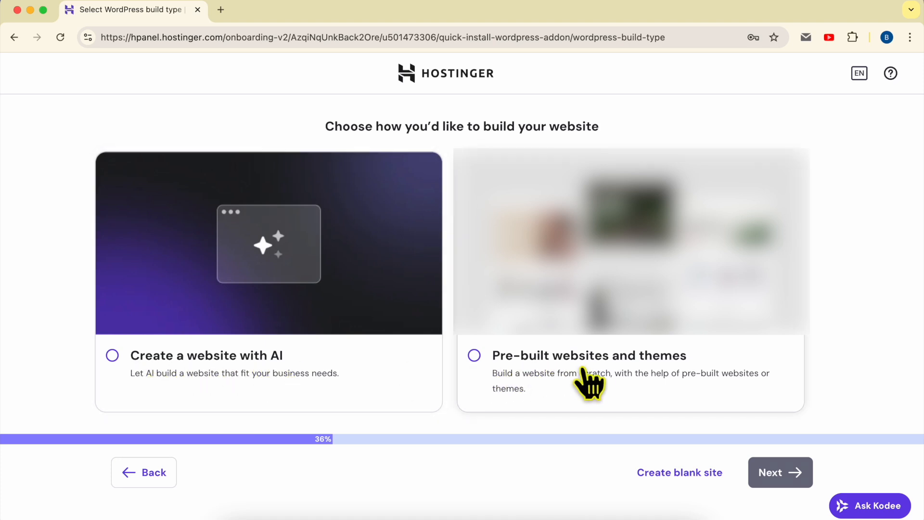
left_click(697, 477)
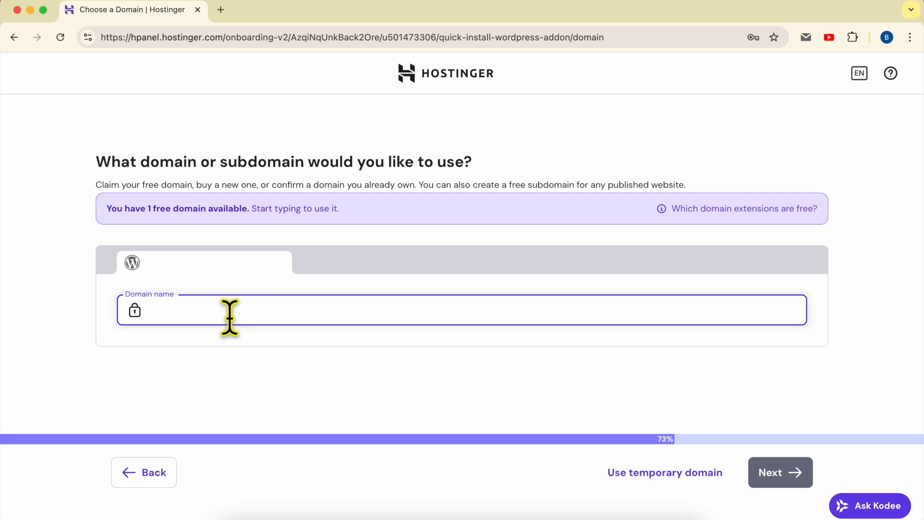
Use the owned subdomain wordpress.benstutorial.com for the site and install WordPress.
type("wordpress.benstutorial.com")
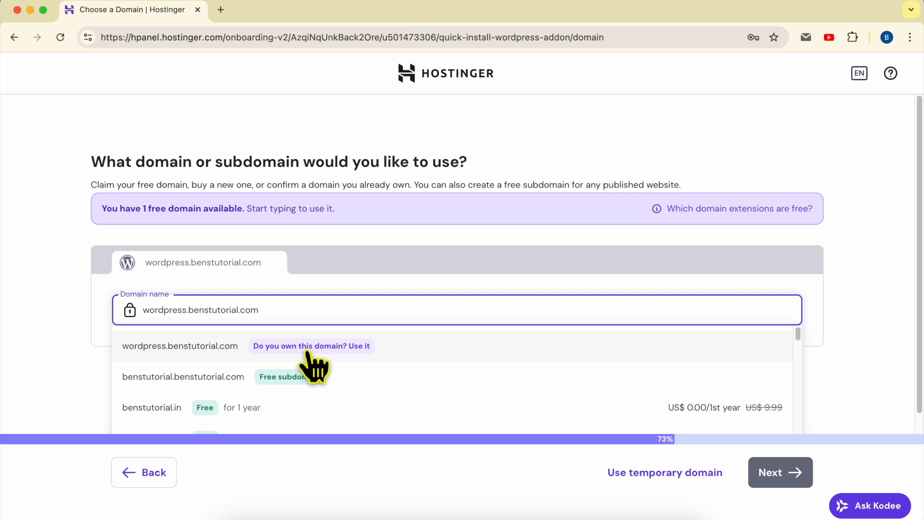
left_click(362, 347)
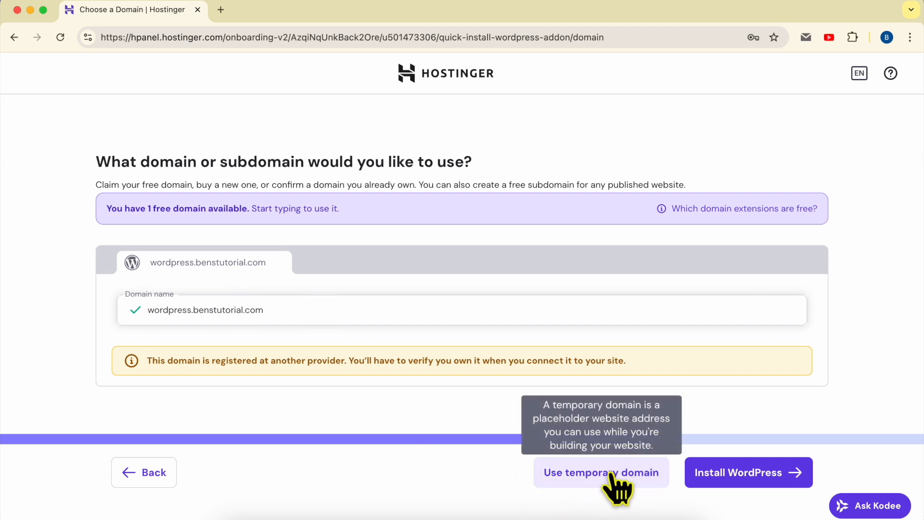
left_click(188, 37)
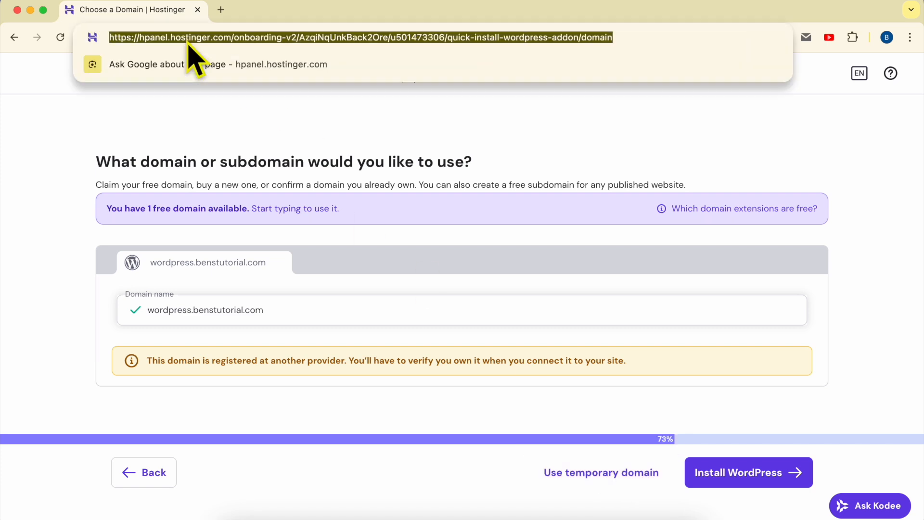
left_click(838, 164)
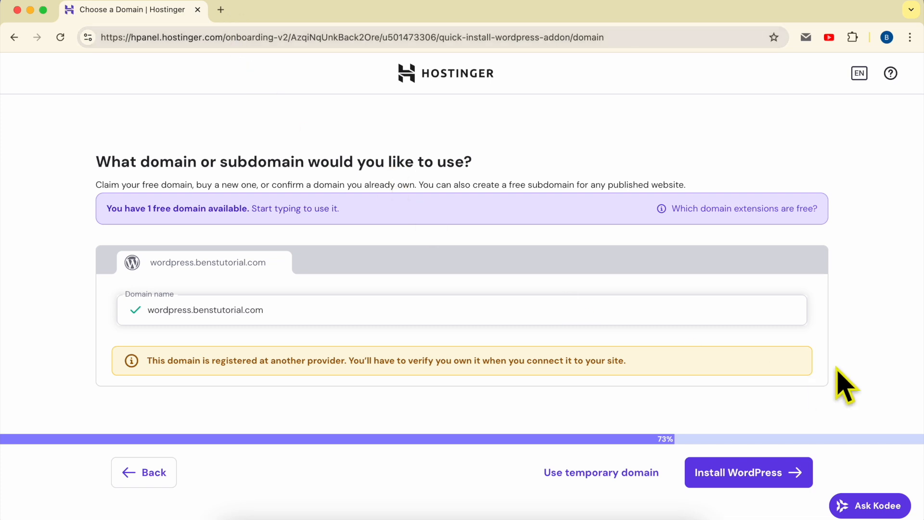
left_click(754, 475)
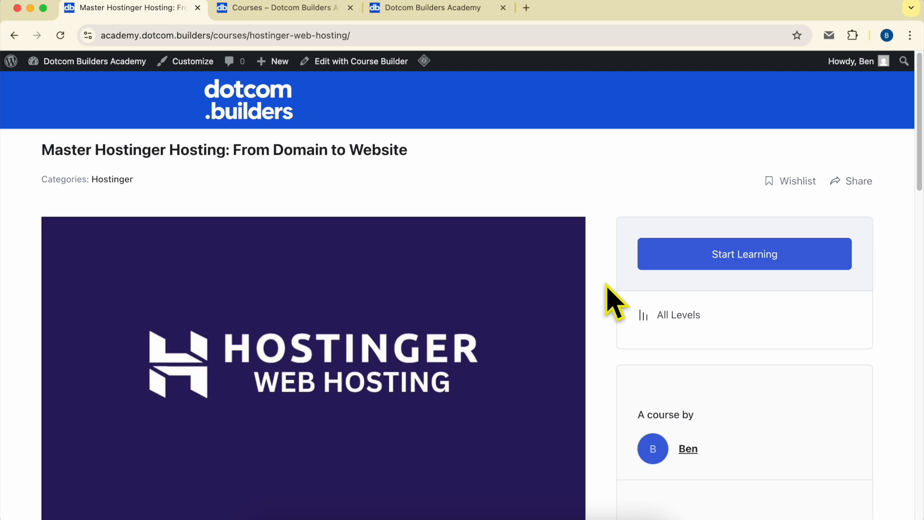
Examine the Hostinger Web Hosting course's lessons on getting started, WordPress setup, customization, security and email.
scroll(607, 285, "down", 15)
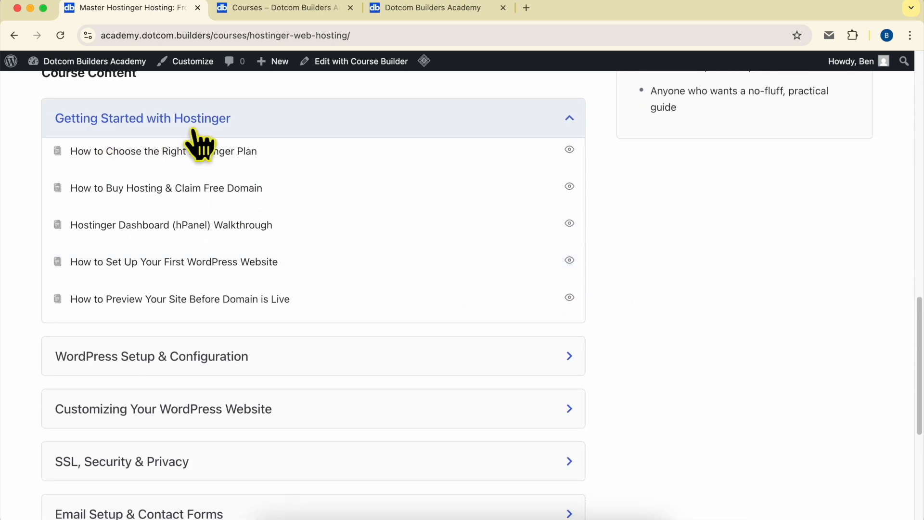
left_click(132, 357)
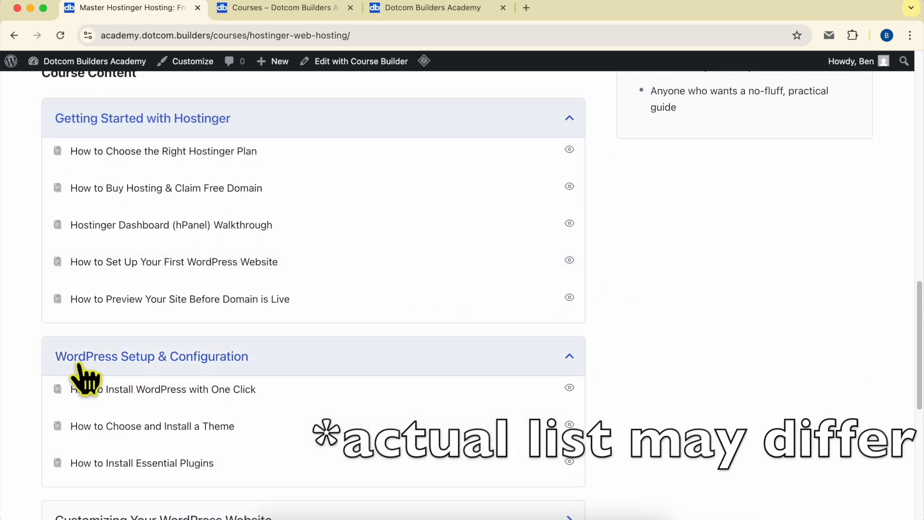
scroll(250, 376, "down", 8)
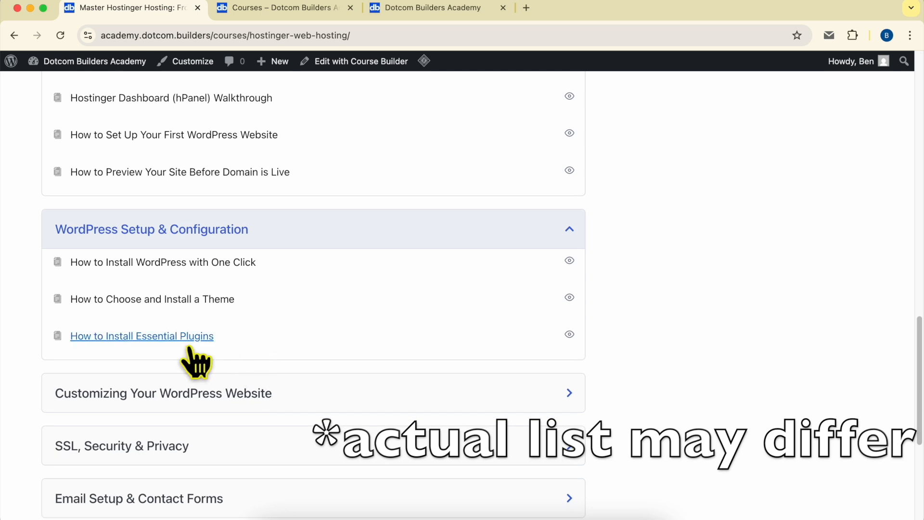
scroll(178, 269, "down", 3)
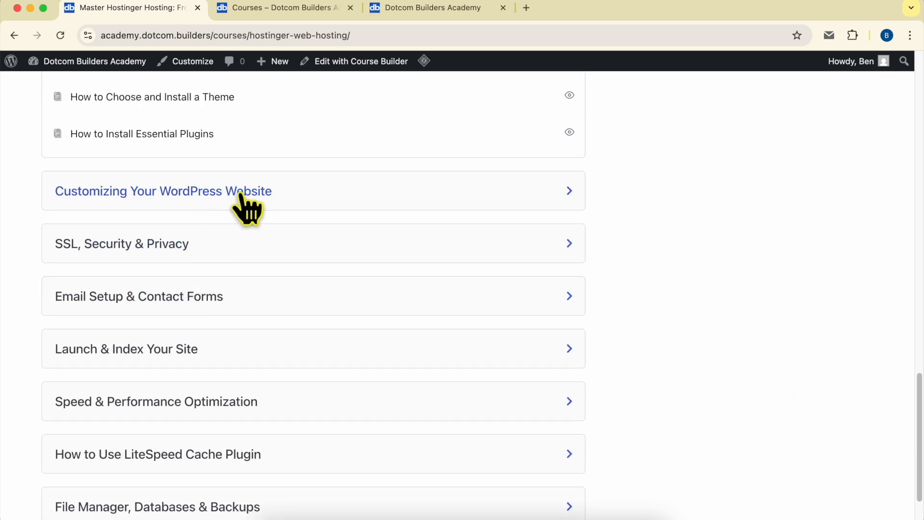
left_click(215, 192)
scroll(164, 327, "down", 3)
left_click(173, 269)
scroll(192, 317, "down", 4)
scroll(183, 322, "down", 3)
left_click(132, 237)
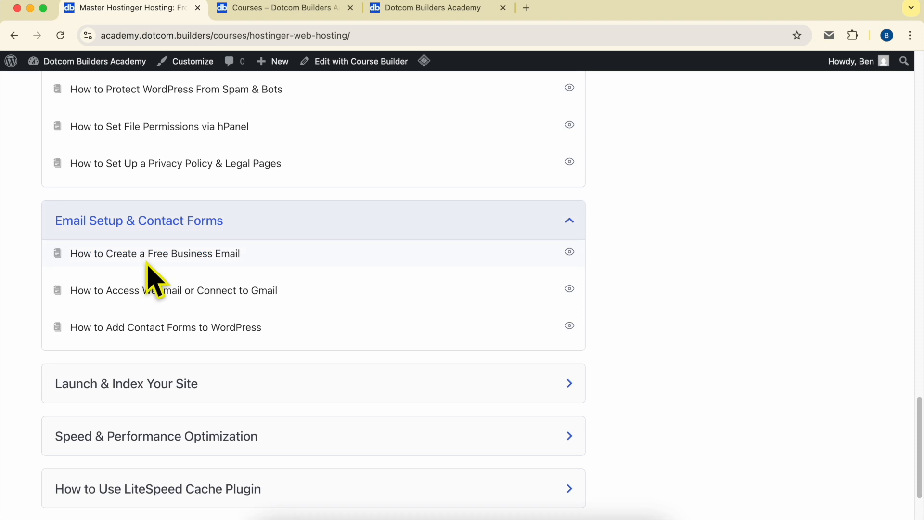
Examine the course's remaining sections on site launch, speed optimization, LiteSpeed Cache, and file manager, databases and backups.
scroll(149, 294, "down", 3)
left_click(147, 283)
scroll(189, 305, "down", 3)
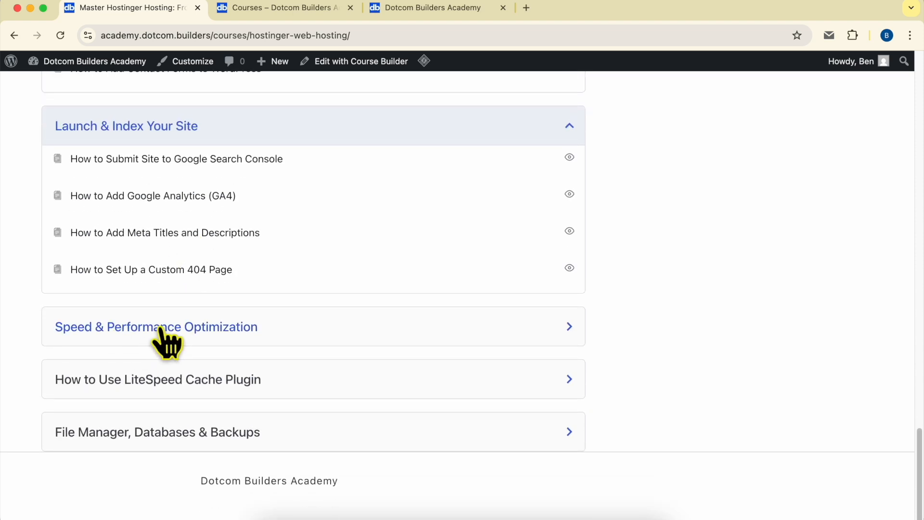
left_click(185, 330)
left_click(186, 328)
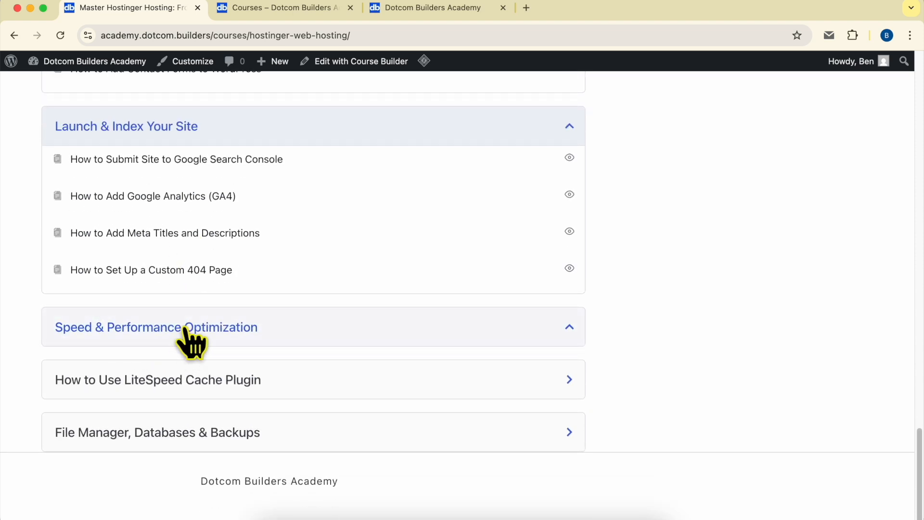
left_click(176, 382)
scroll(202, 385, "down", 3)
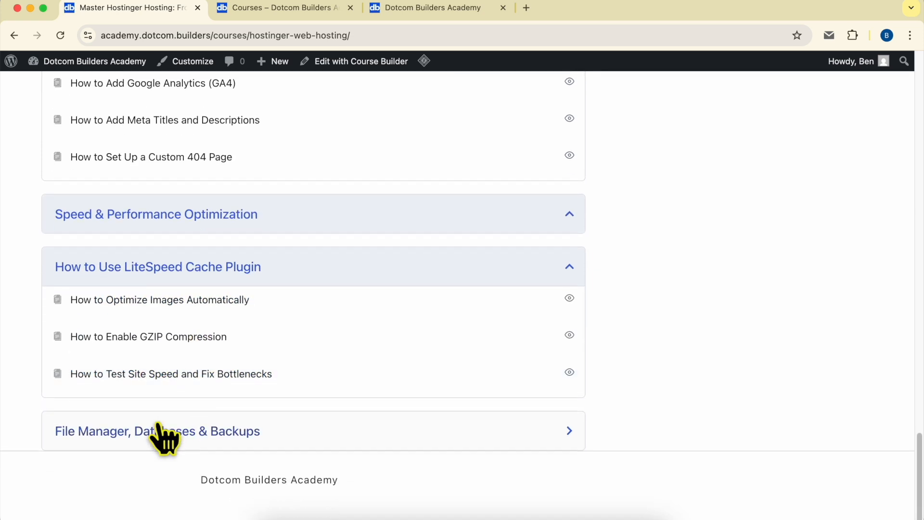
left_click(160, 436)
scroll(195, 366, "down", 2)
scroll(191, 354, "down", 2)
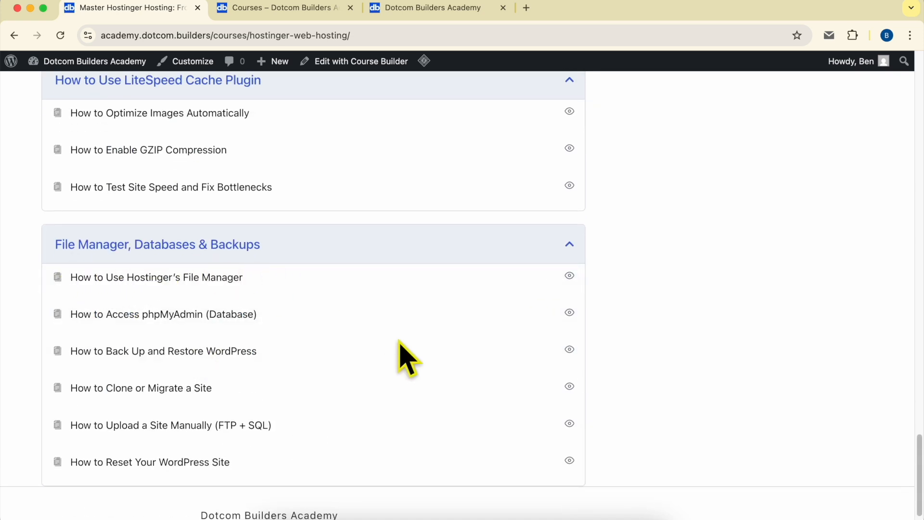
scroll(393, 367, "up", 20)
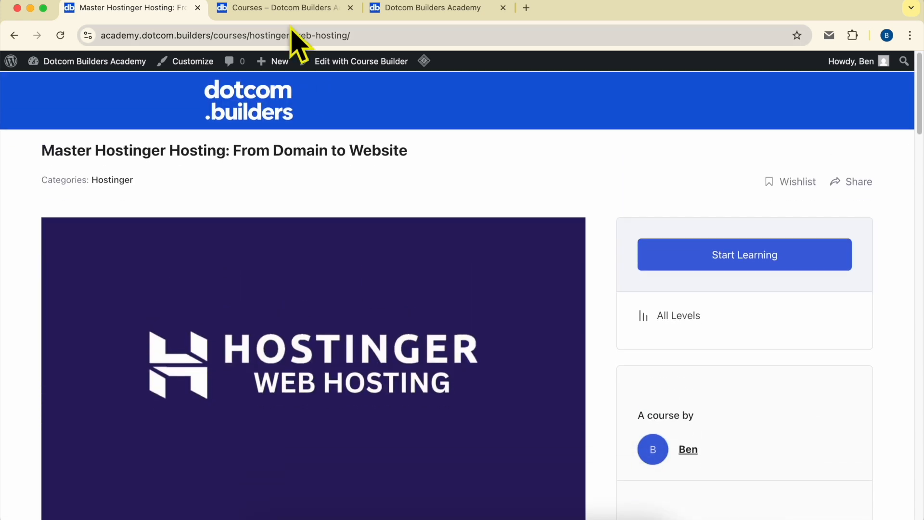
Look over the academy's course catalogue and read the Join Dotcom Builders Academy page.
left_click(287, 10)
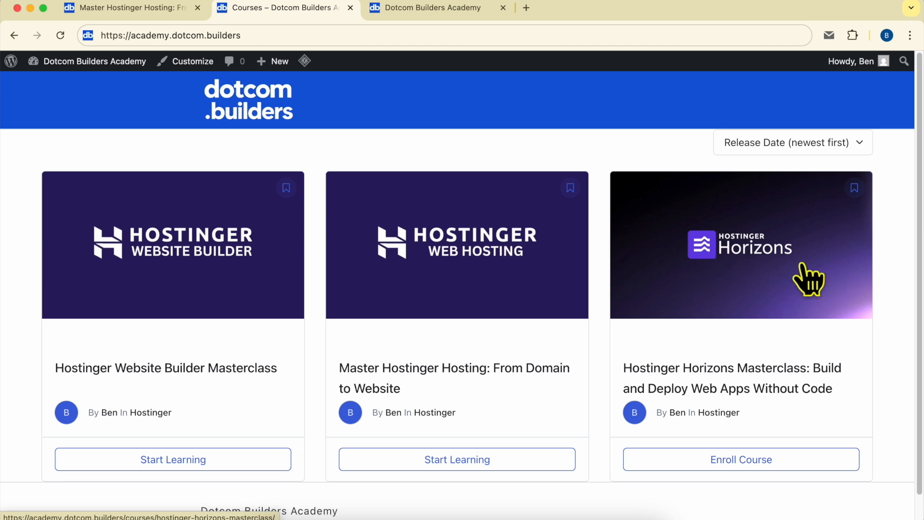
left_click(408, 9)
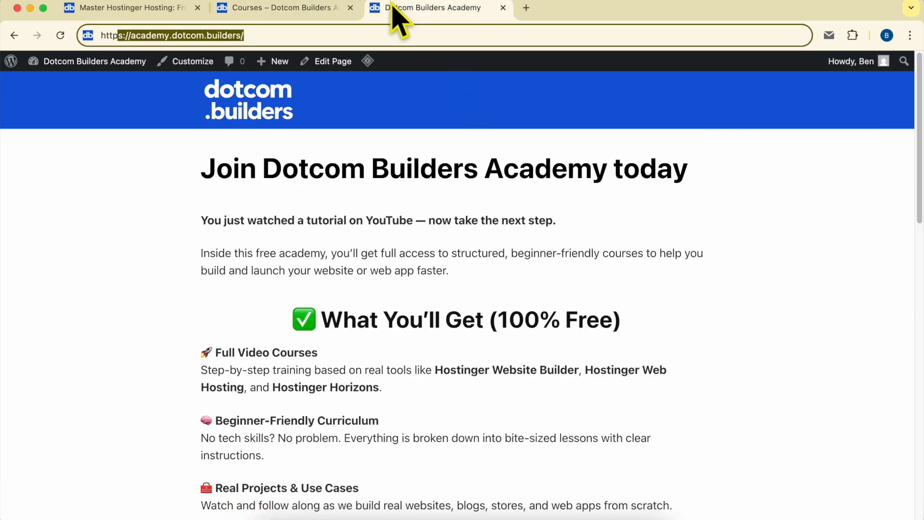
left_click_drag(130, 35, 337, 35)
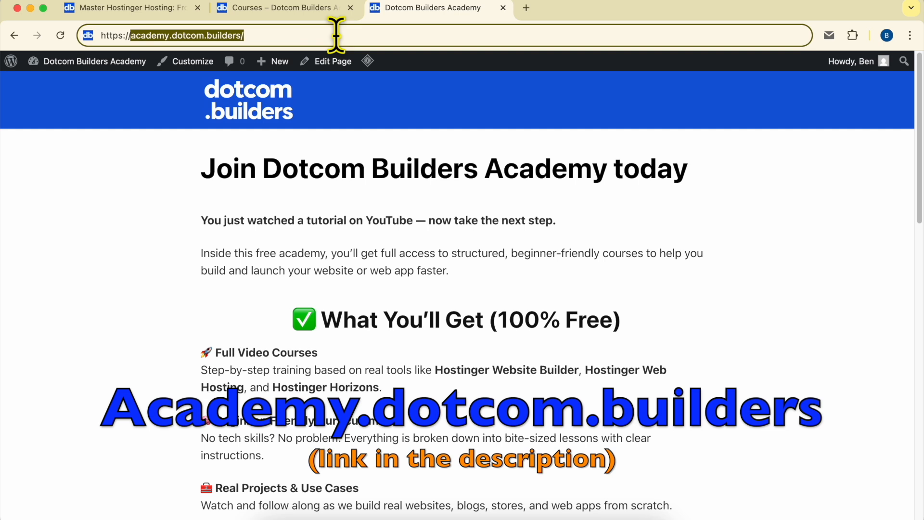
scroll(457, 247, "down", 10)
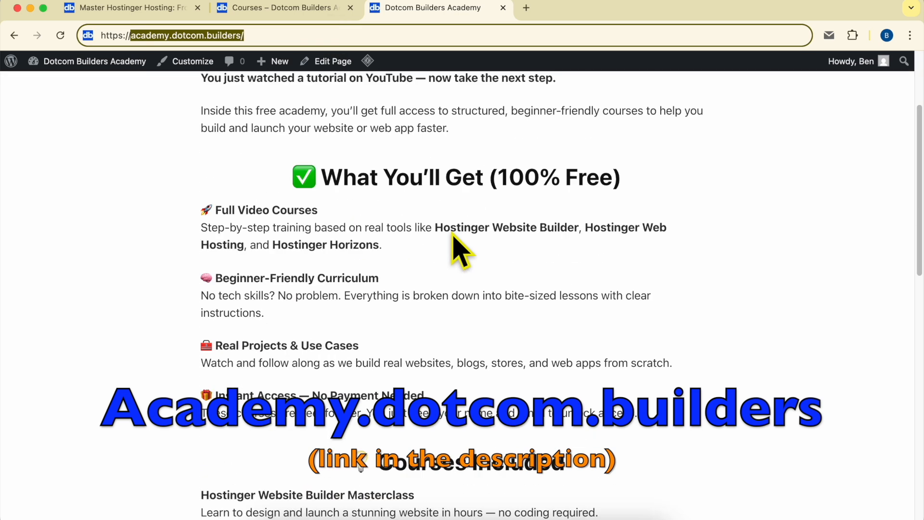
scroll(452, 233, "down", 6)
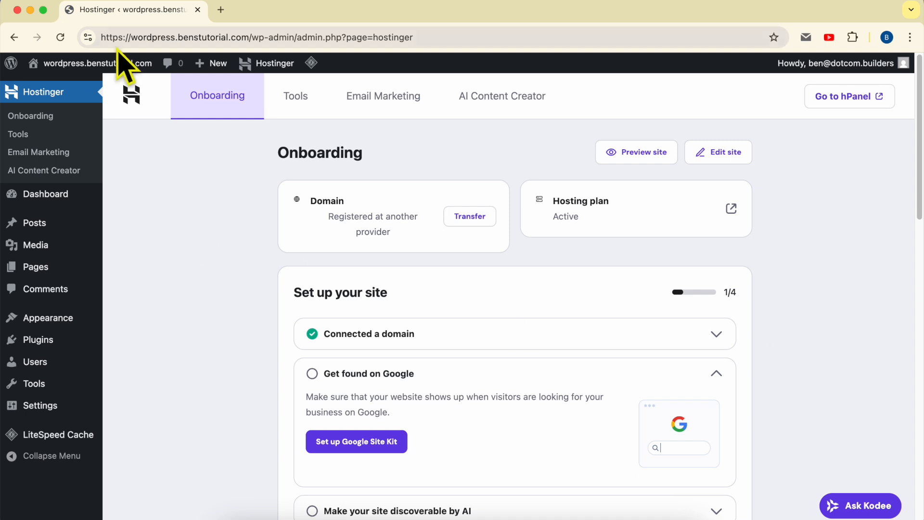
Examine the domain and subdomain parts of the new WordPress admin site's web address.
mouse_move(108, 77)
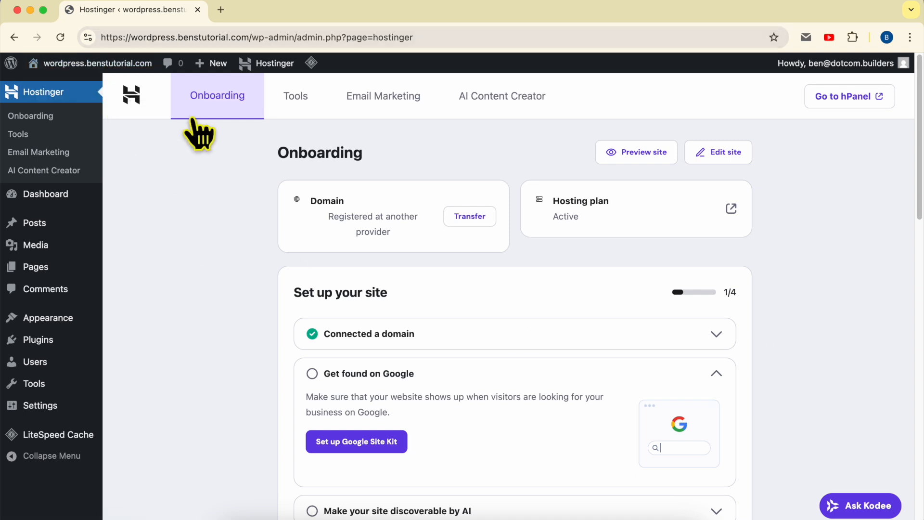
left_click(130, 38)
left_click_drag(131, 37, 247, 39)
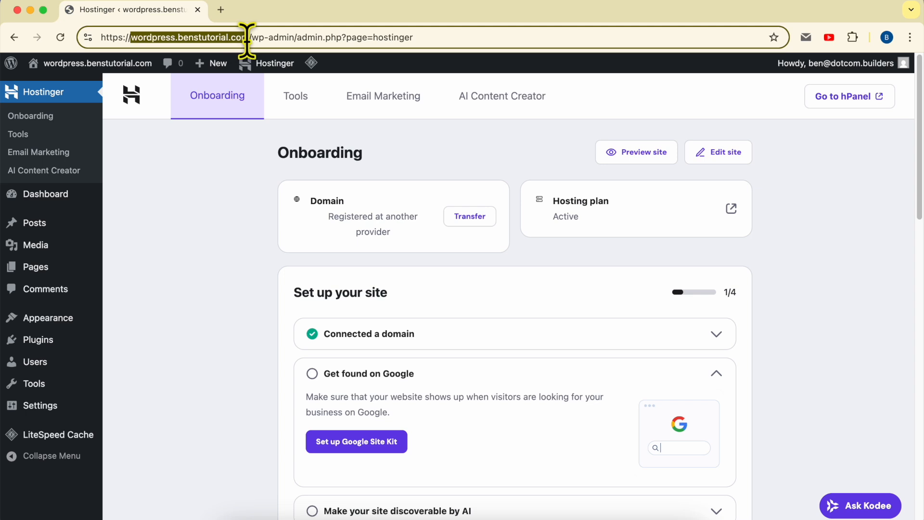
left_click_drag(247, 39, 260, 38)
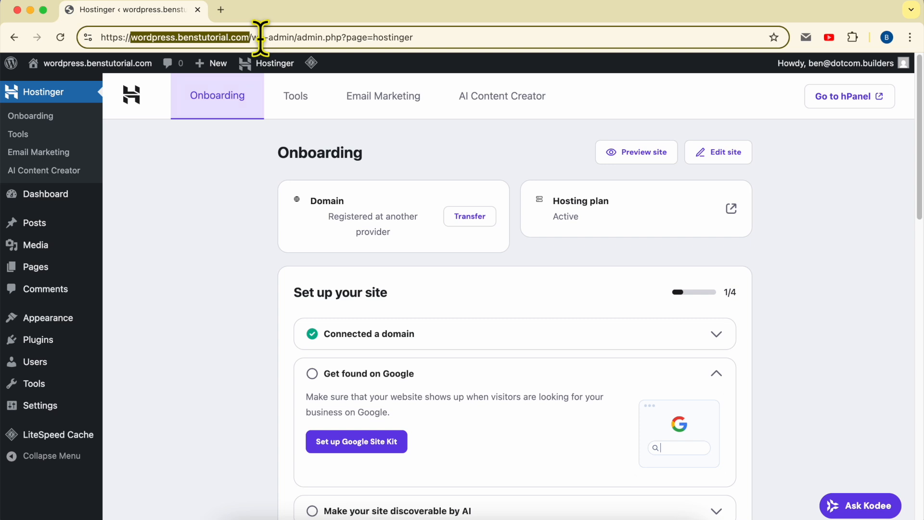
left_click(236, 166)
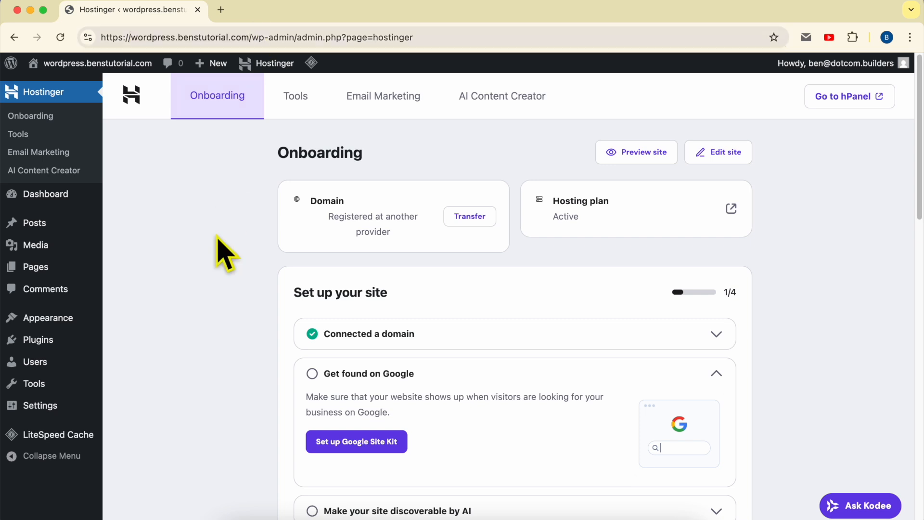
left_click_drag(133, 42, 248, 40)
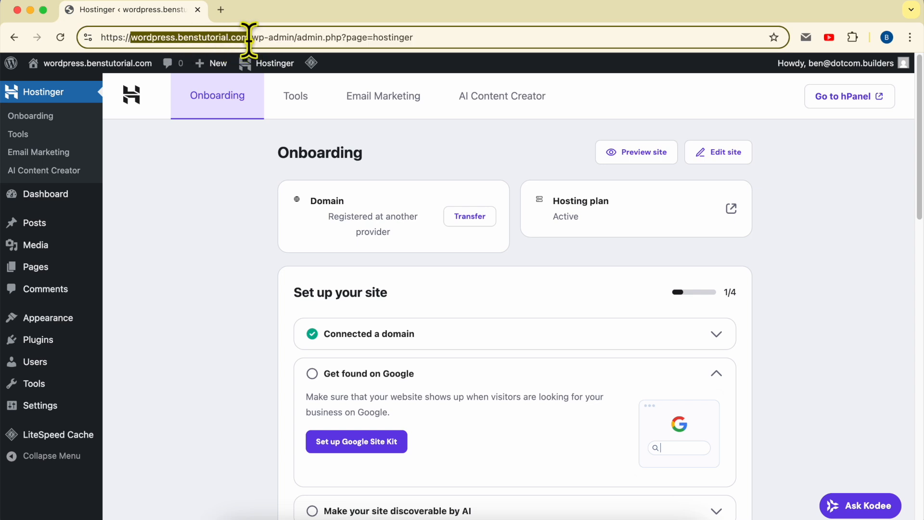
double_click(202, 37)
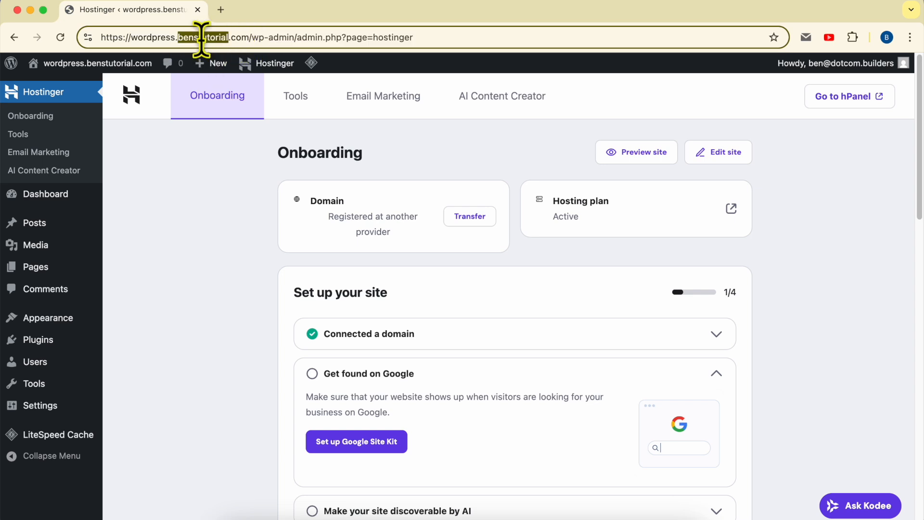
left_click_drag(243, 37, 250, 38)
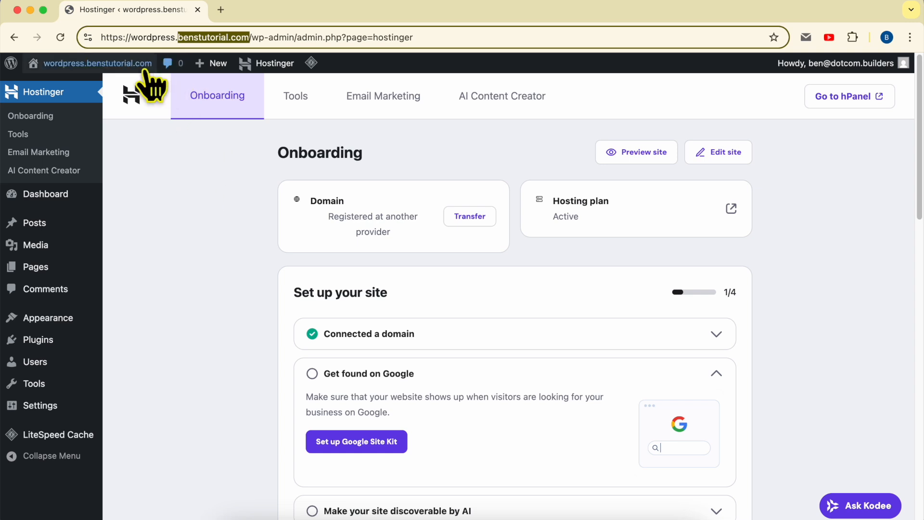
Go to the Hostinger control panel at hpanel.hostinger.com.
mouse_move(138, 70)
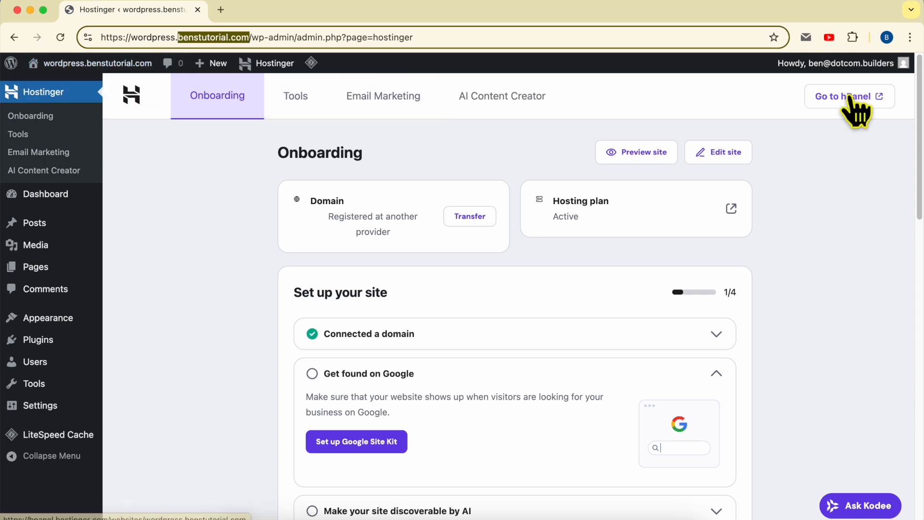
left_click(507, 37)
type("hp")
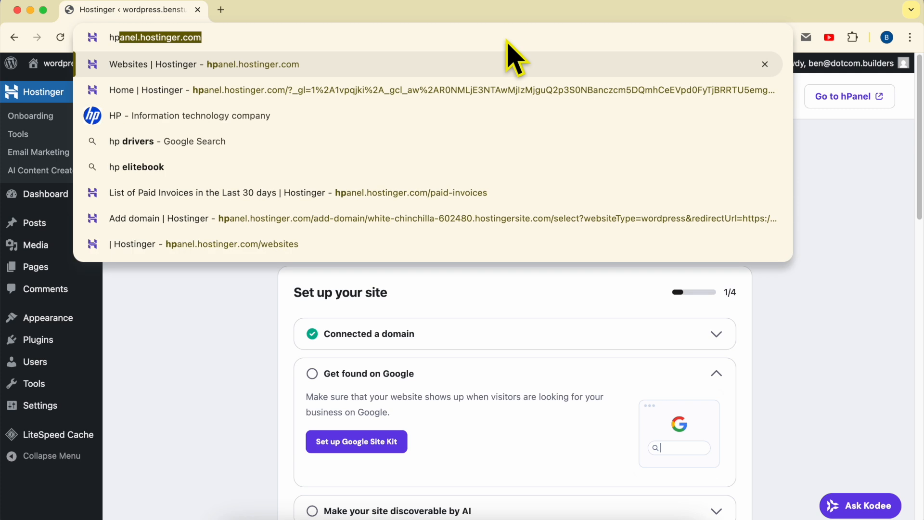
key("Return")
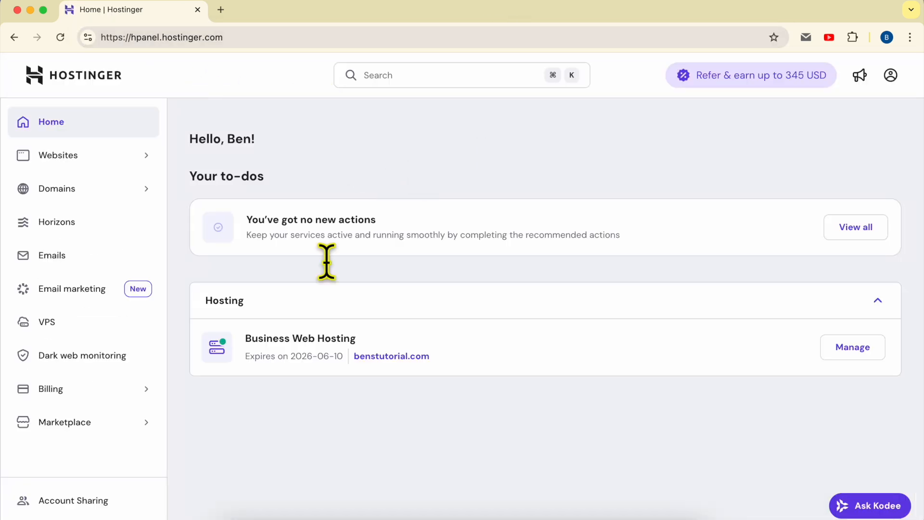
Examine the subdomain, domain name and extension parts of the control panel's web address.
left_click(146, 37)
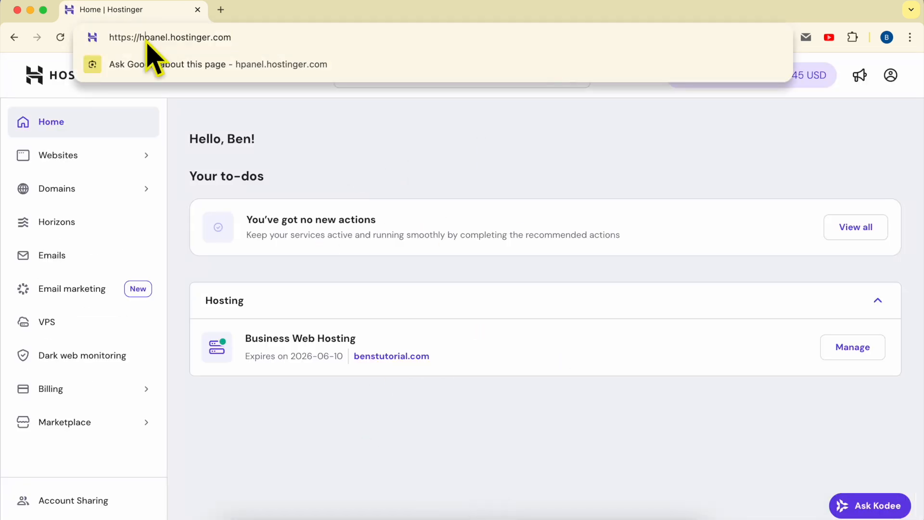
double_click(153, 37)
double_click(188, 37)
double_click(222, 37)
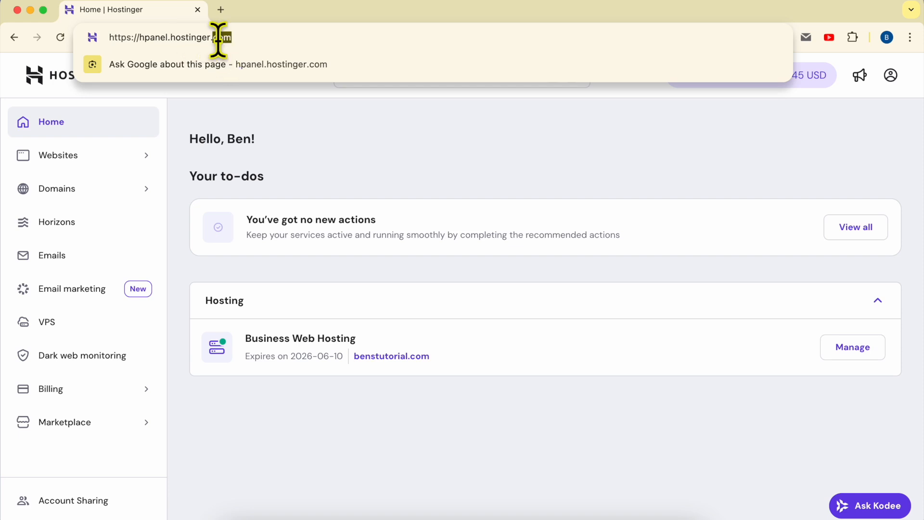
Open the hosted websites list and view the live wordpress.benstutorial.com site, then return to the list.
left_click(99, 155)
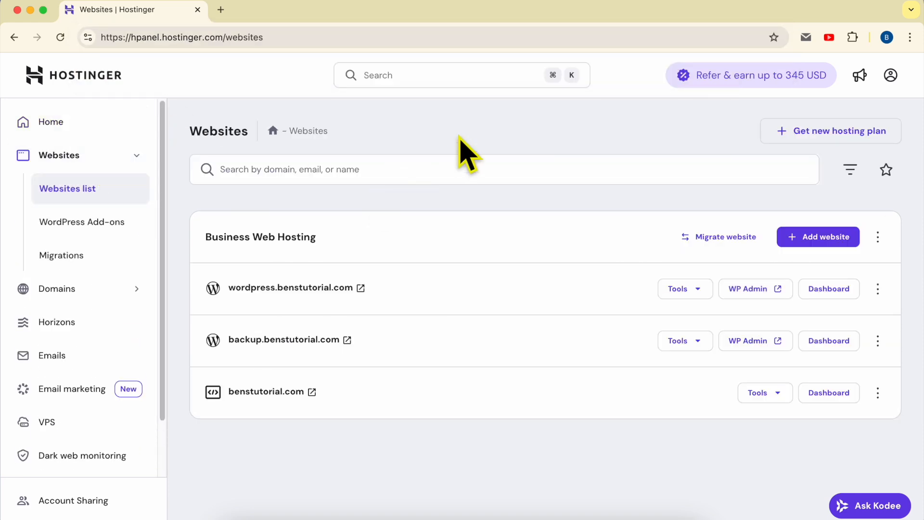
double_click(417, 294)
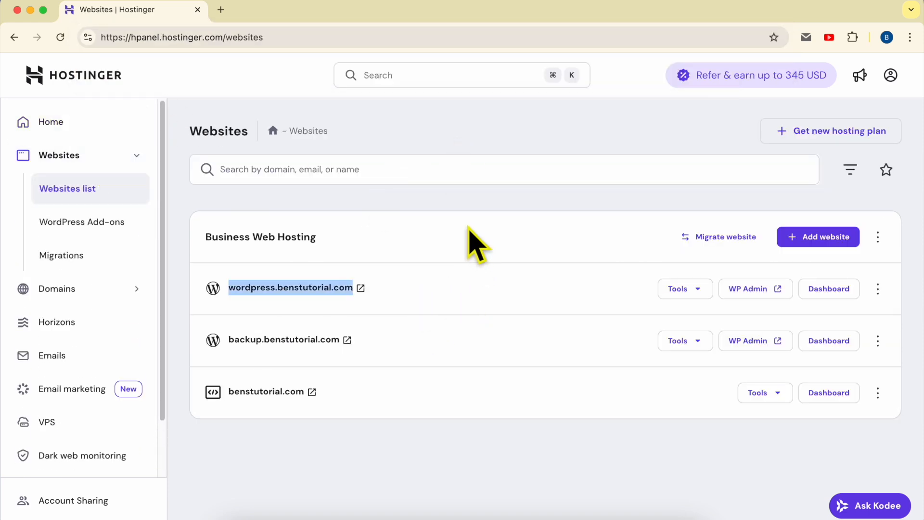
left_click(426, 296)
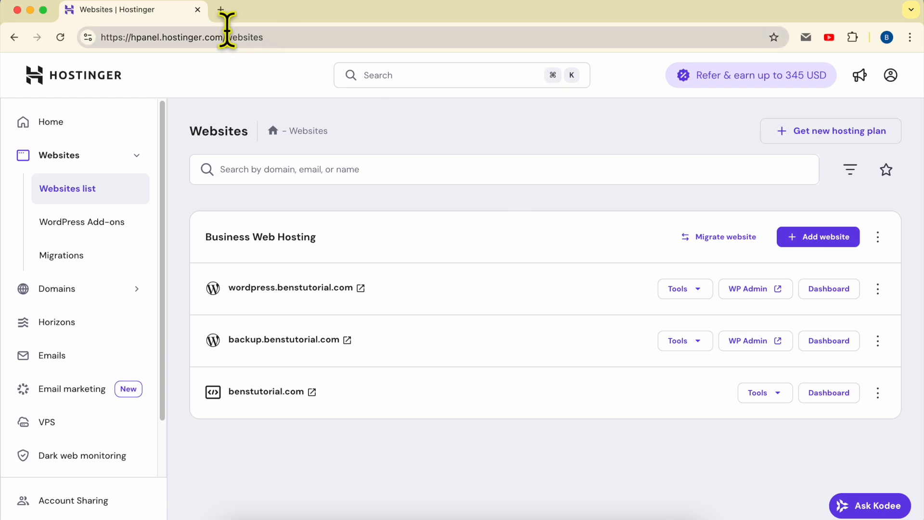
left_click(362, 289)
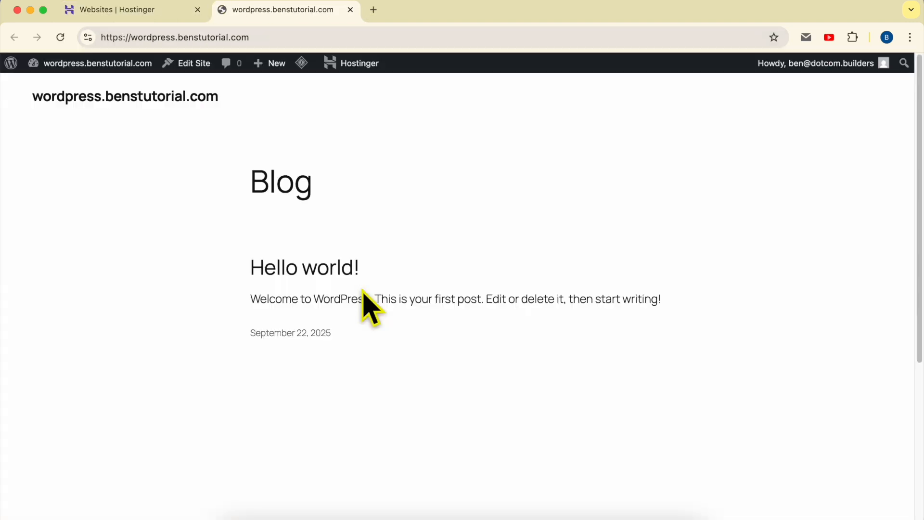
left_click(176, 11)
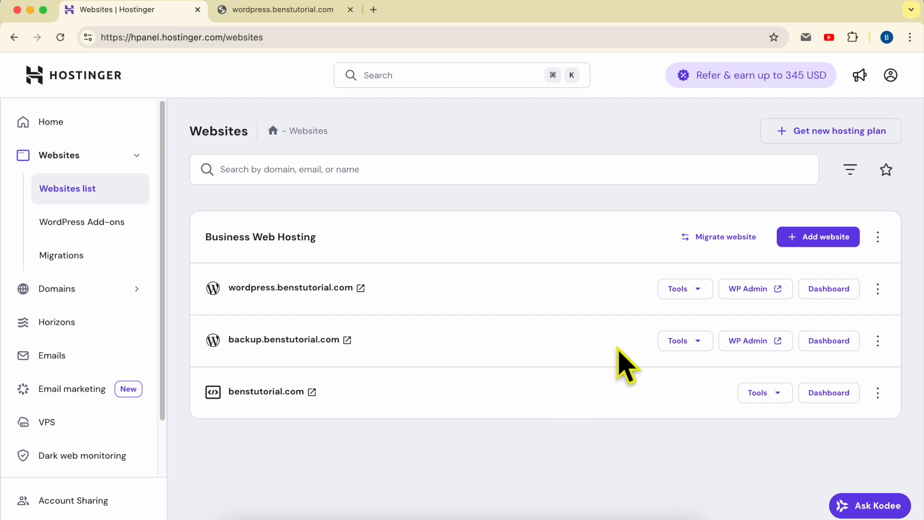
Open the hosting dashboard for wordpress.benstutorial.com and check its full web address.
left_click(827, 290)
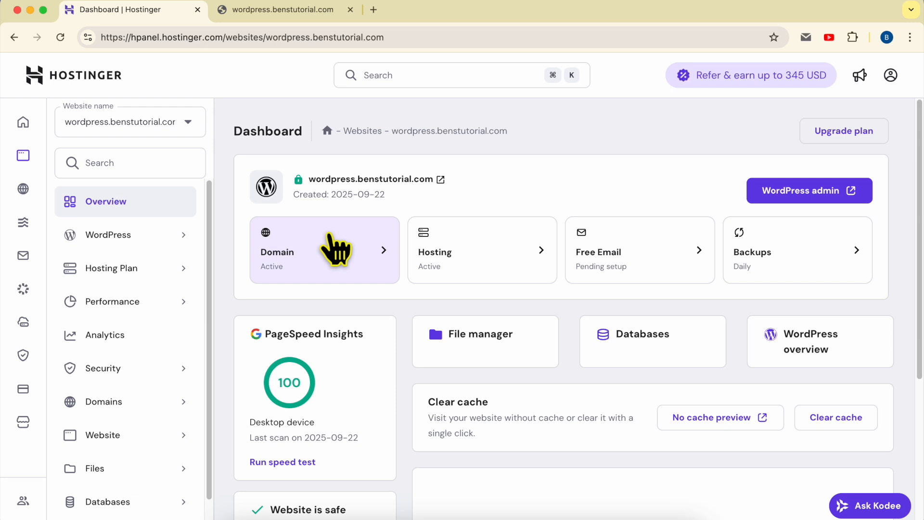
left_click(272, 37)
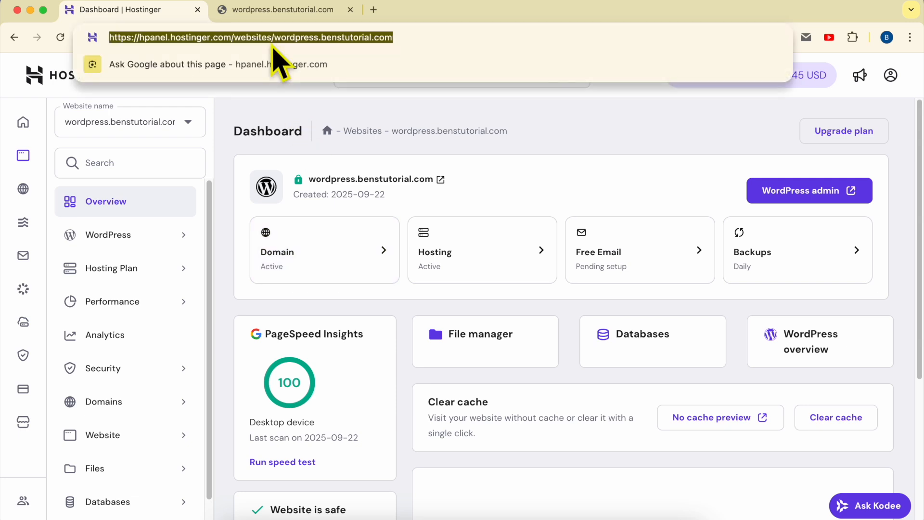
left_click(570, 165)
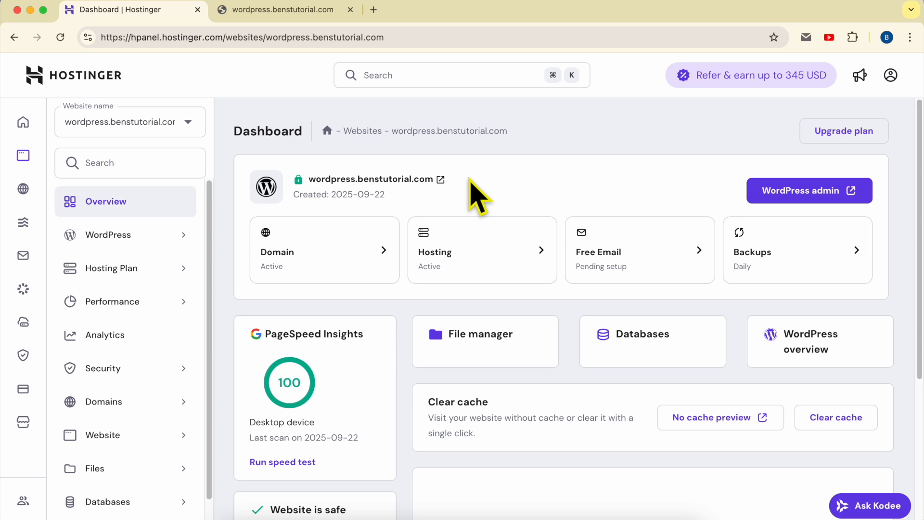
Visit godaddy.com from the live site's tab, look at its sign-in options and return to the WordPress site.
left_click(281, 11)
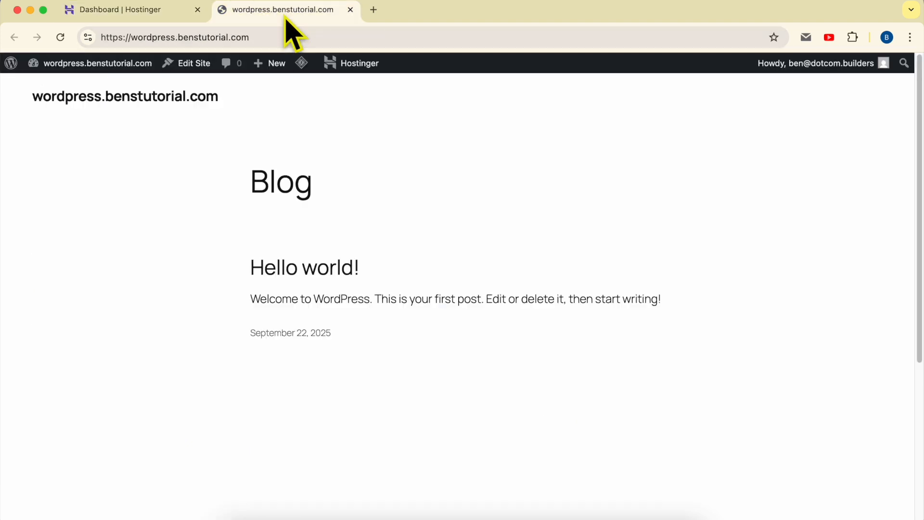
left_click(284, 37)
type("godad")
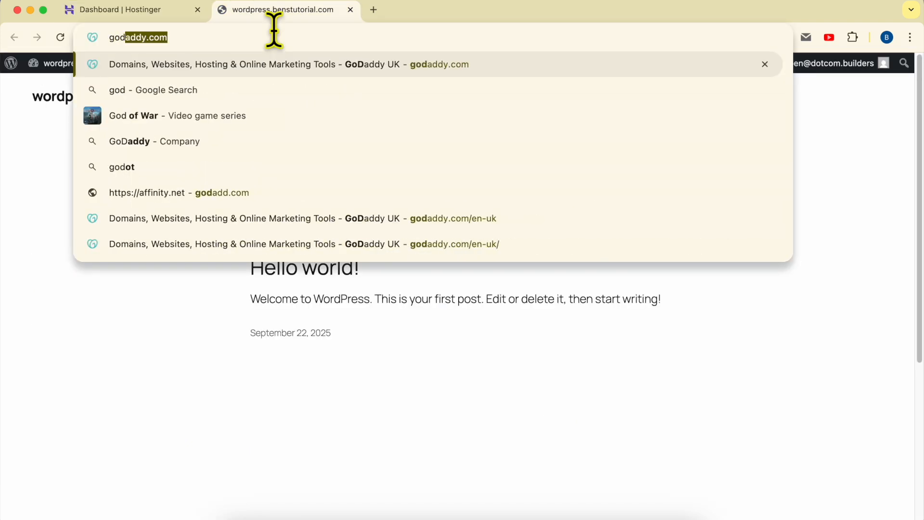
key("Return")
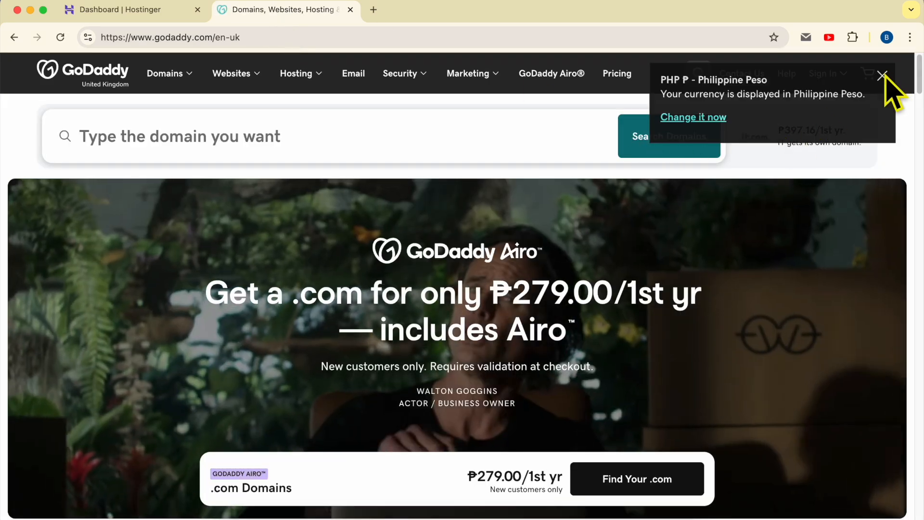
left_click(883, 76)
left_click(813, 77)
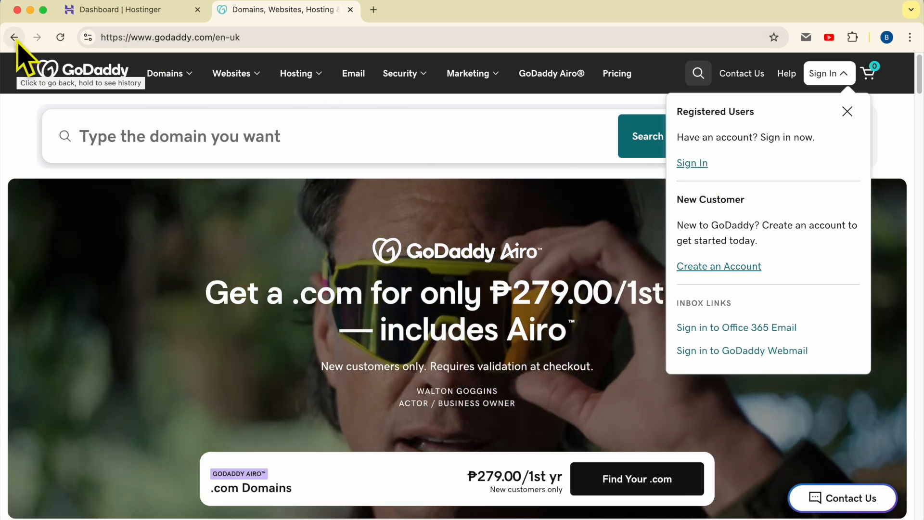
left_click(14, 37)
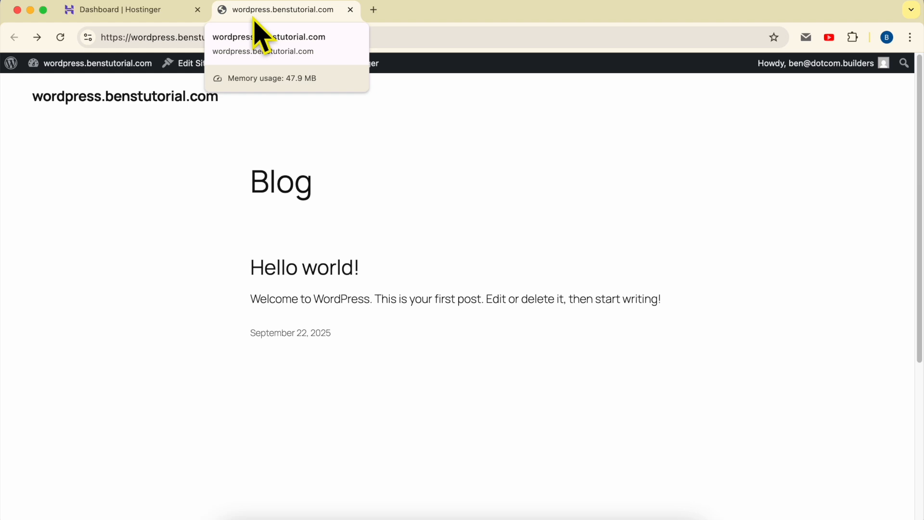
Write the term "nameservers" in the browser's address field on the live site and highlight it.
left_click(187, 39)
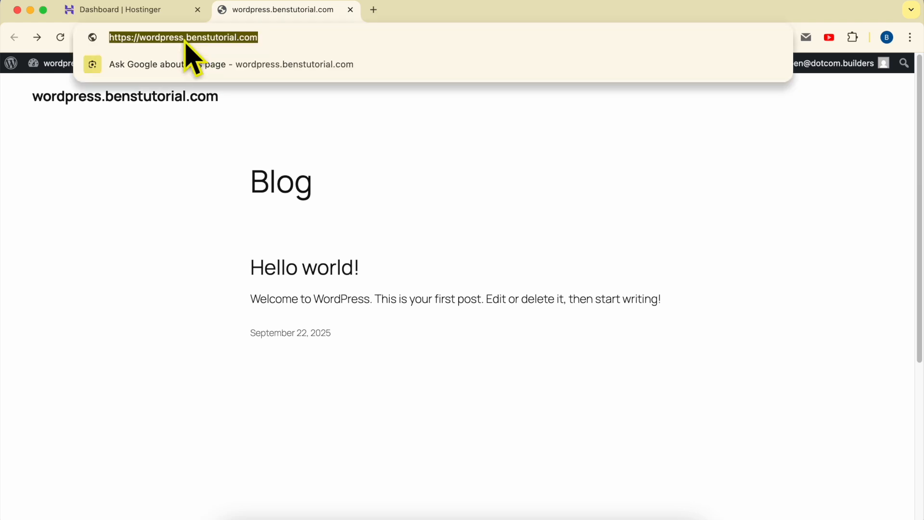
type("NS")
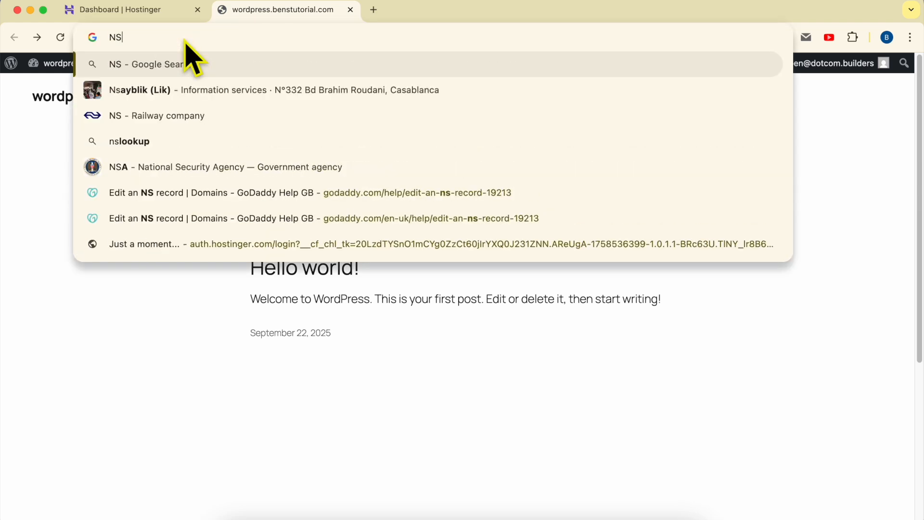
key("super+a")
type("name")
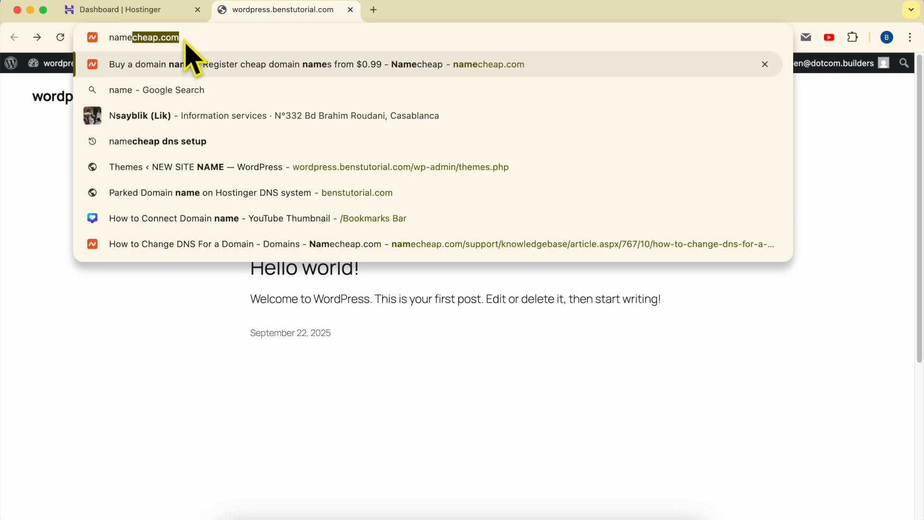
type("servers")
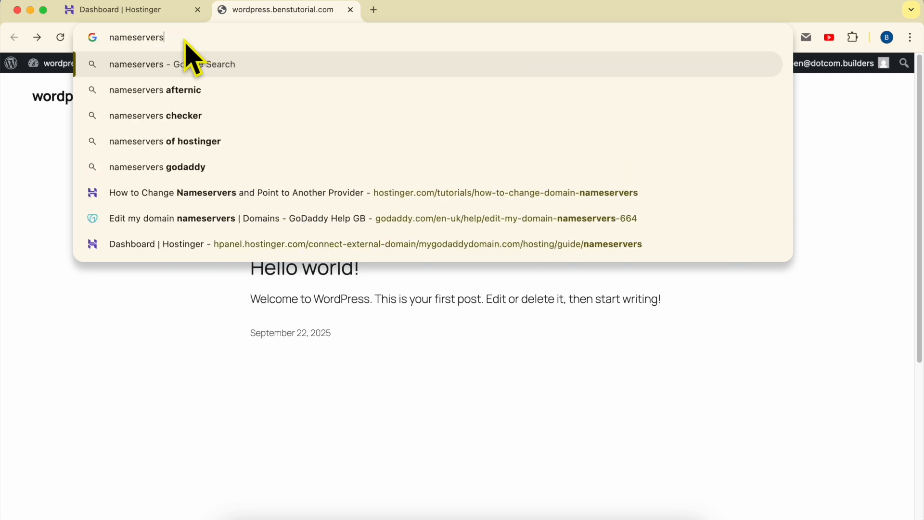
left_click(164, 301)
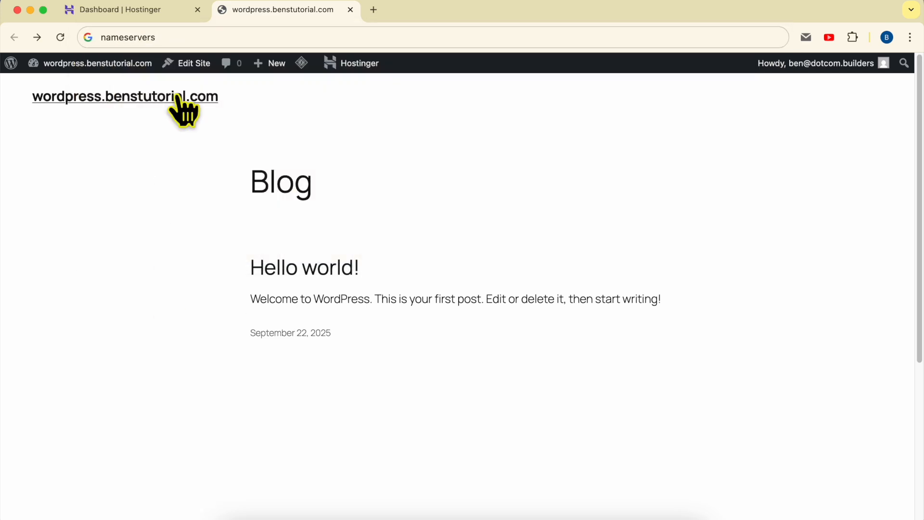
left_click(195, 36)
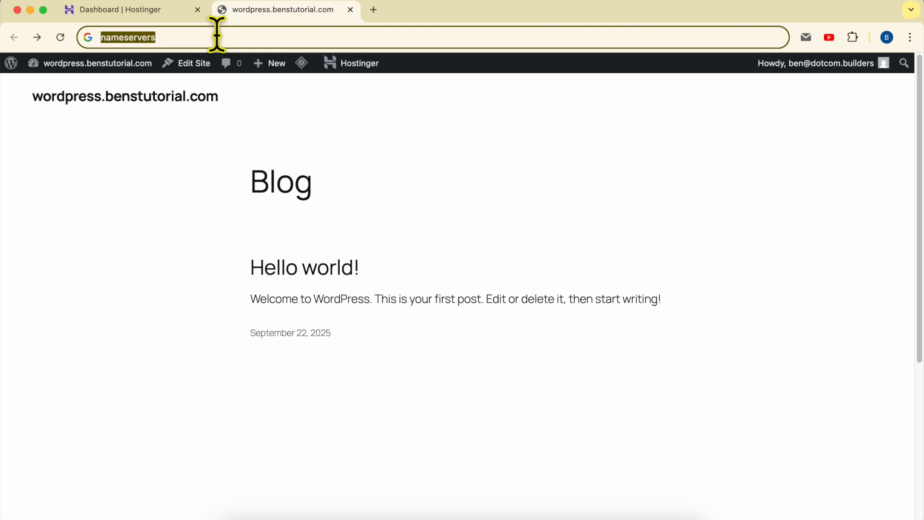
double_click(184, 38)
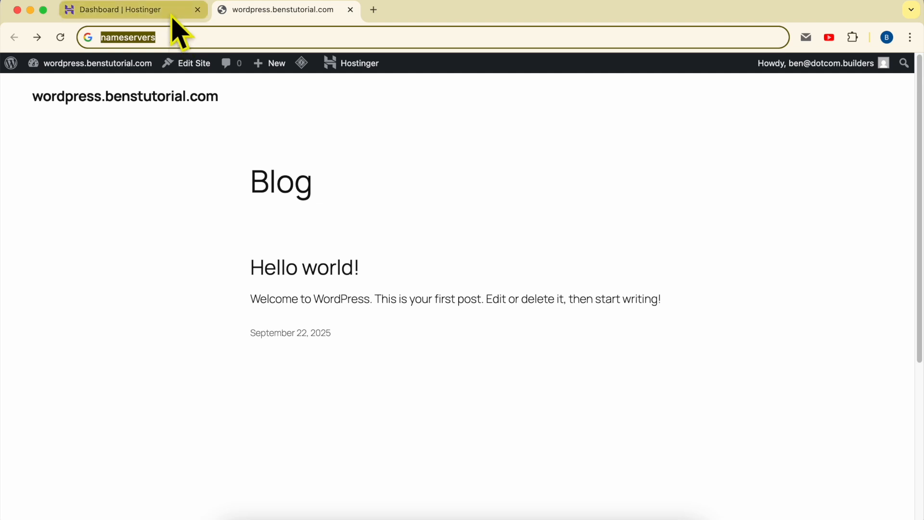
Open the Hostinger plan details for wordpress.benstutorial.com and examine the two Hostinger nameservers.
left_click(172, 14)
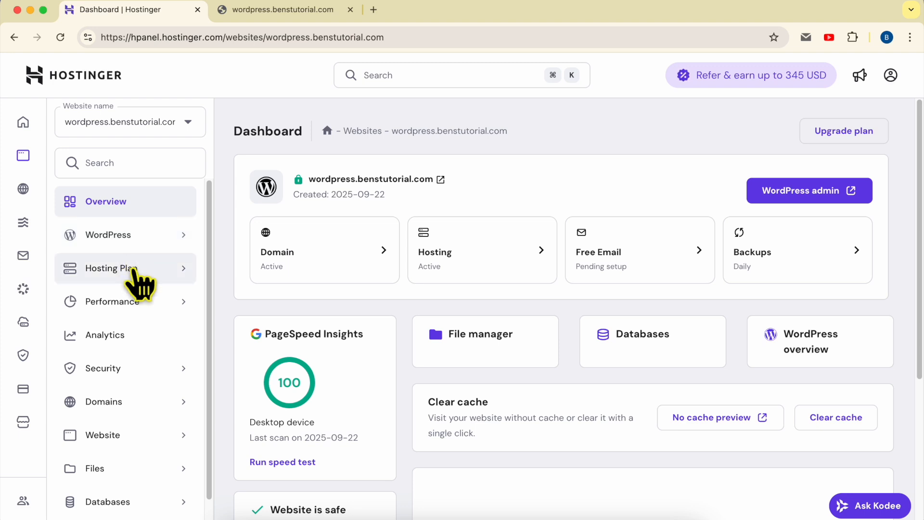
left_click(139, 284)
left_click(140, 304)
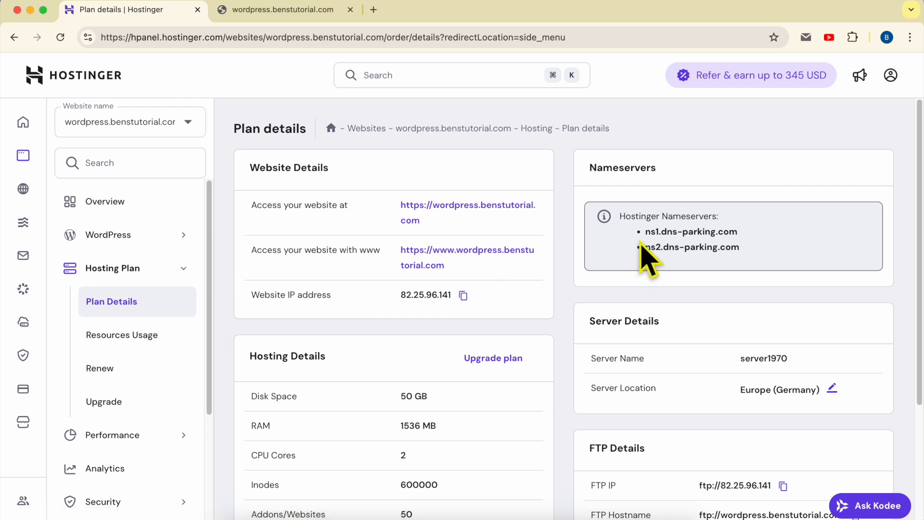
left_click_drag(645, 233, 664, 244)
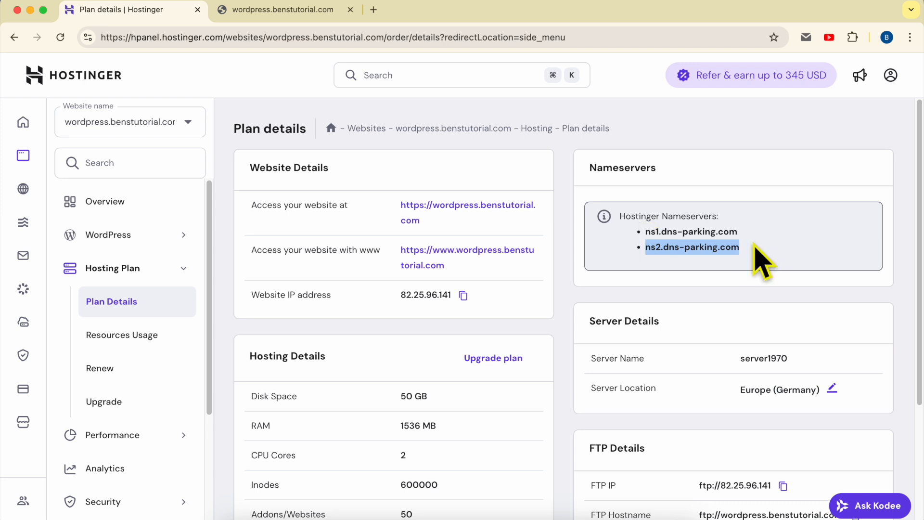
triple_click(714, 230)
left_click(700, 248)
triple_click(699, 248)
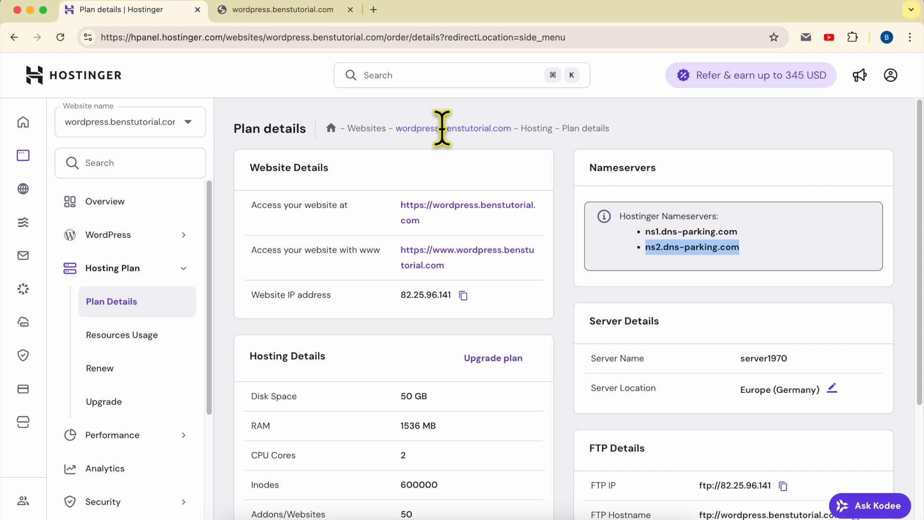
Highlight the wordpress.benstutorial.com address in the plan details breadcrumb path.
left_click(392, 127)
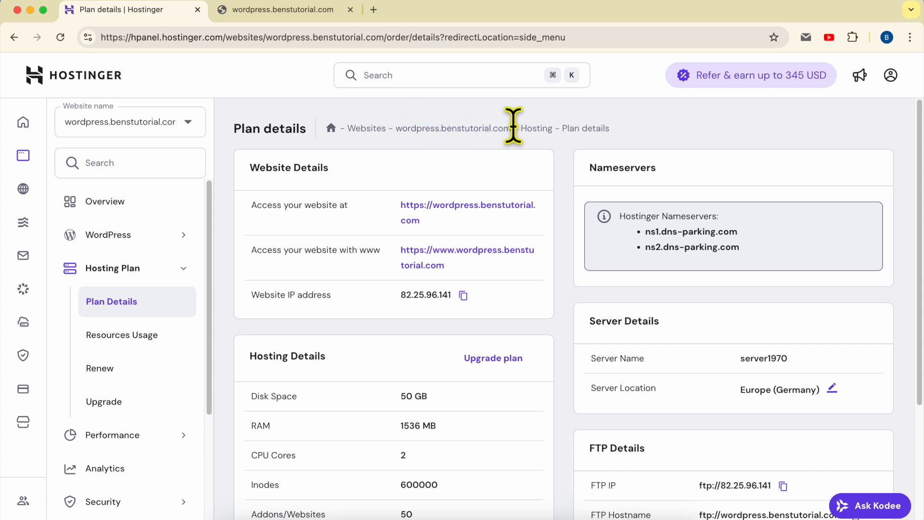
left_click_drag(512, 127, 401, 126)
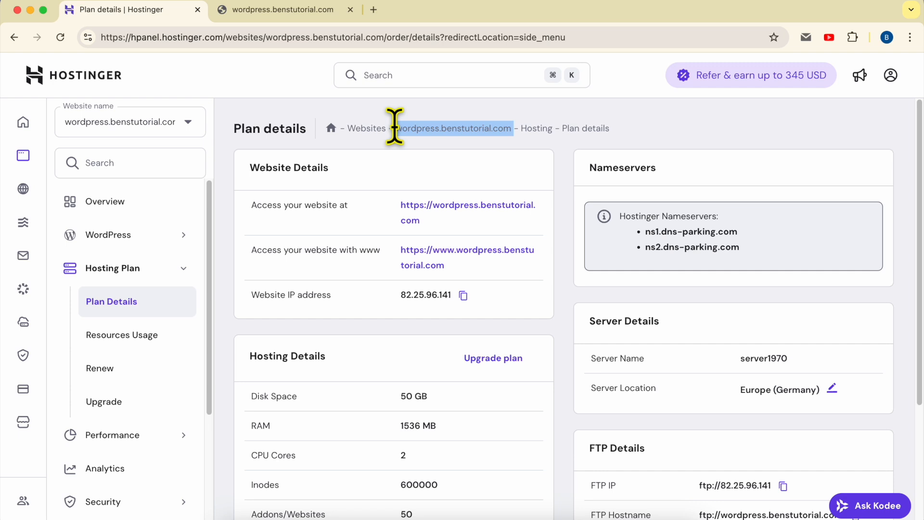
left_click(406, 151)
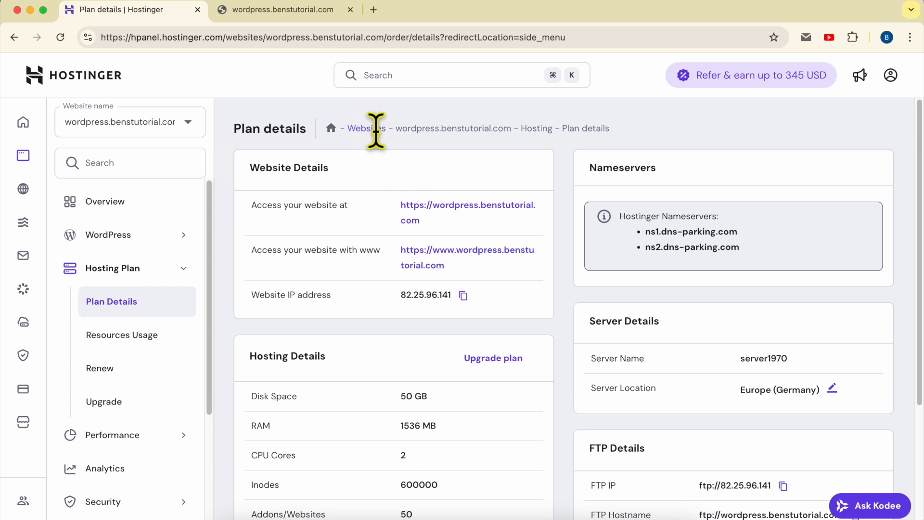
Return to the list of hosted websites.
left_click(29, 155)
left_click(72, 193)
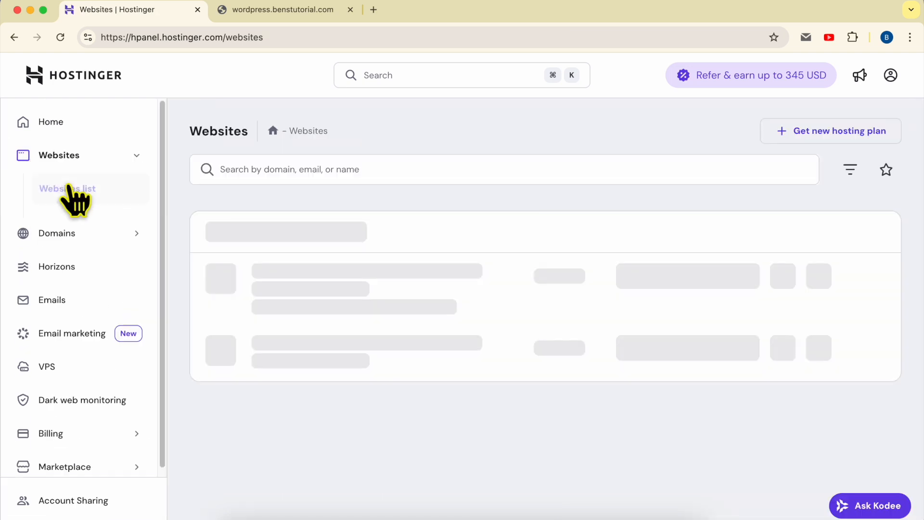